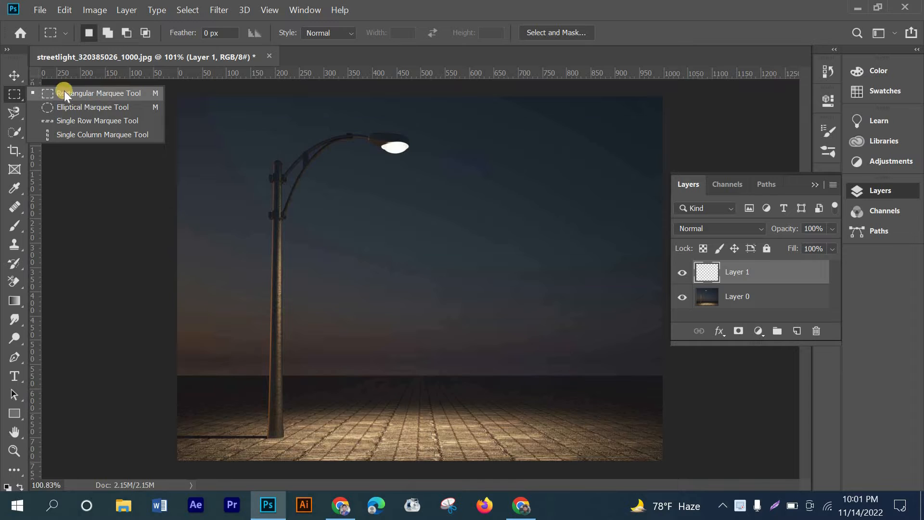
Select a narrow vertical rectangle beneath the lamp on Layer 1 and fill it with a white-to-transparent linear gradient fading downward.
click(100, 91)
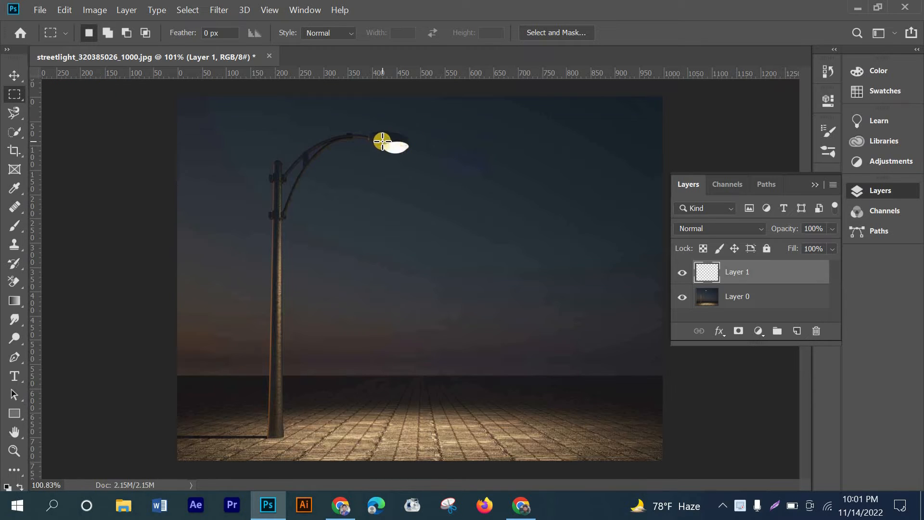
drag(381, 141, 407, 351)
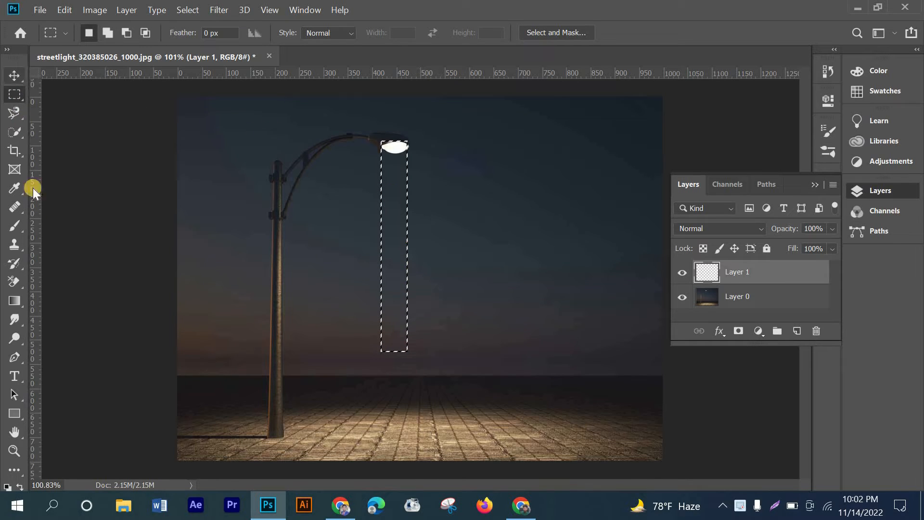
click(17, 299)
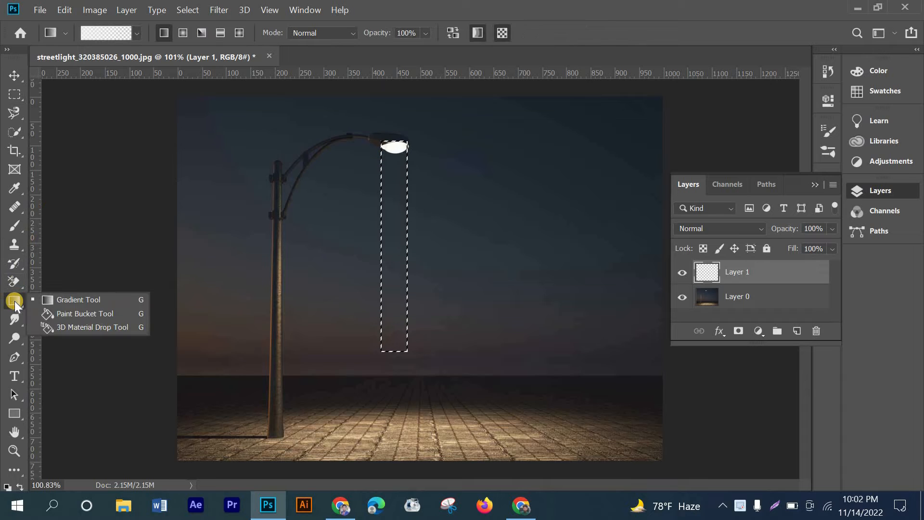
click(120, 32)
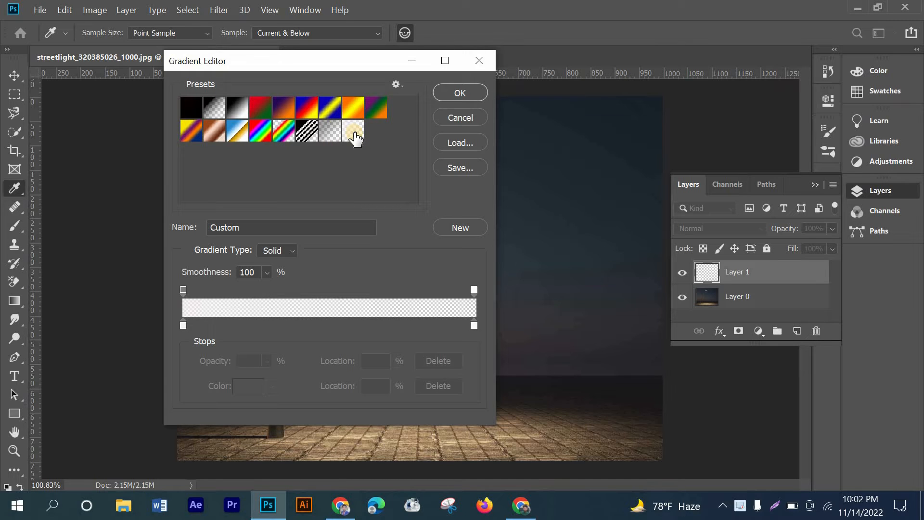
click(459, 90)
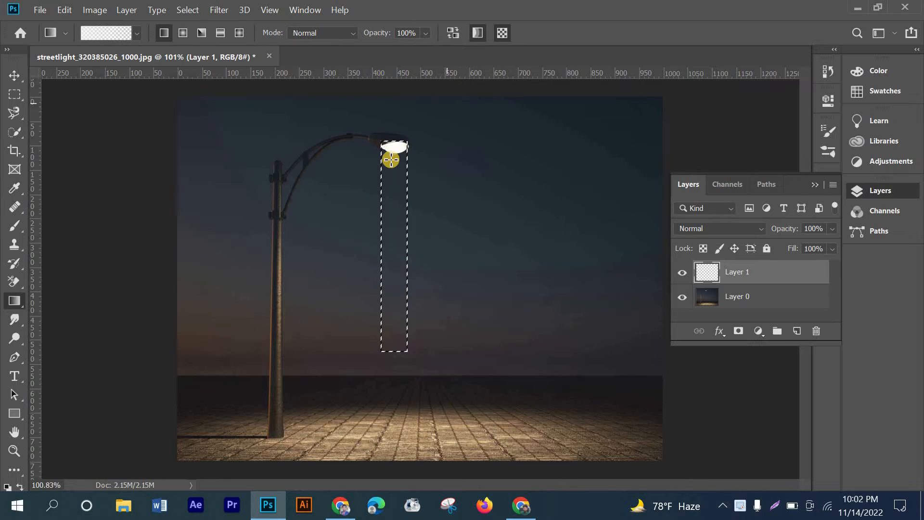
drag(392, 148, 398, 291)
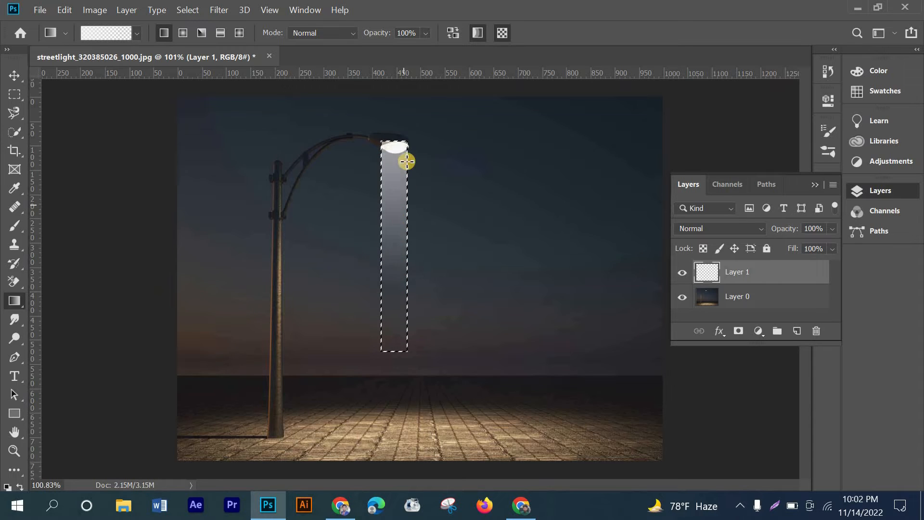
drag(394, 129, 393, 323)
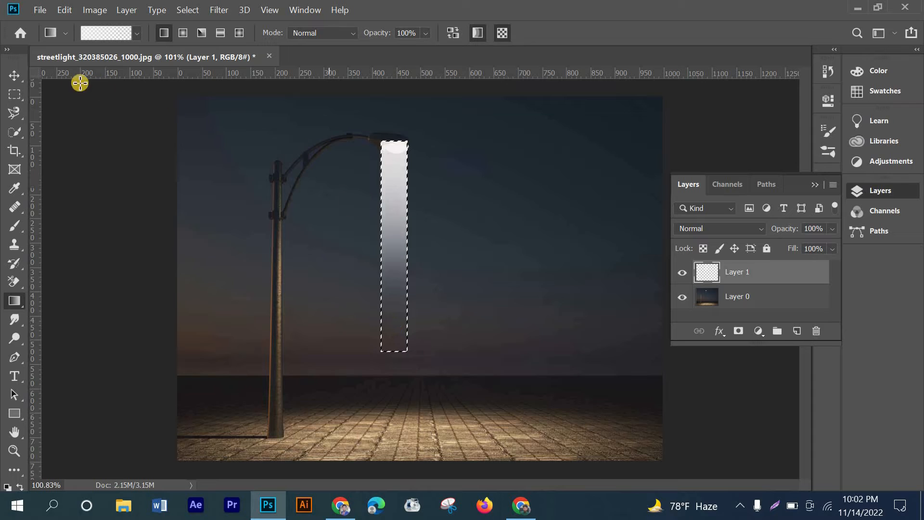
Free-transform the gradient strip with Distort and fit its upper corners to the glowing lamp opening, keeping its height at 100%.
click(13, 74)
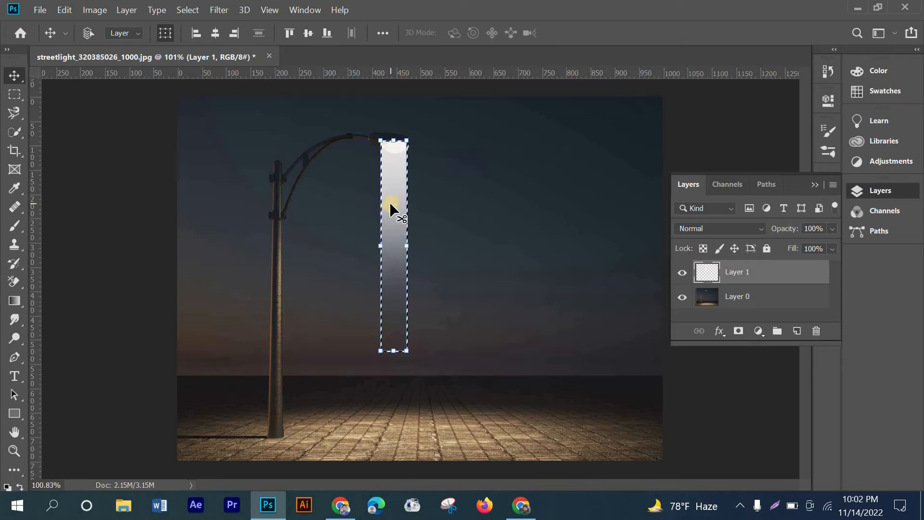
click(64, 9)
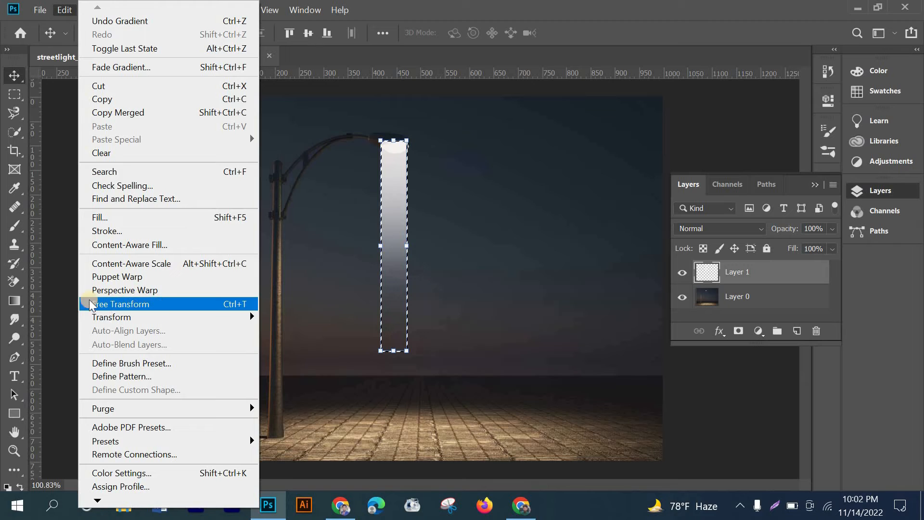
click(145, 302)
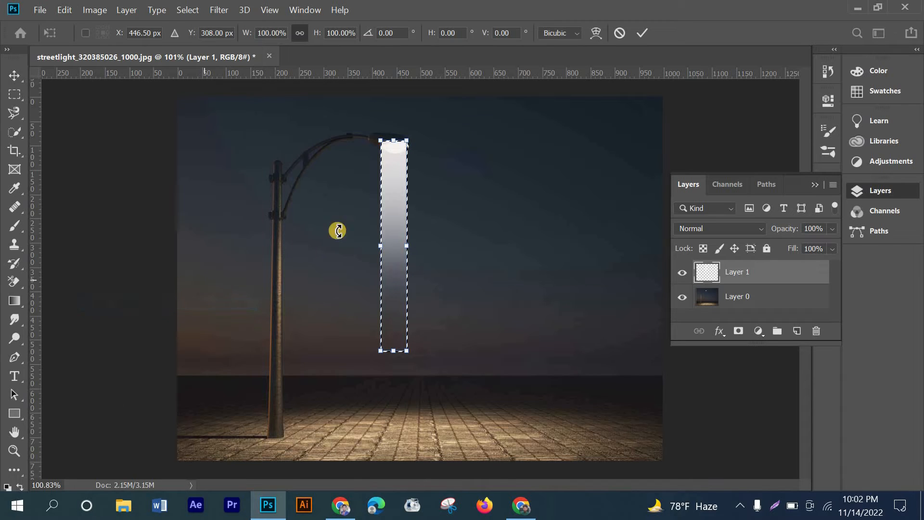
right_click(394, 189)
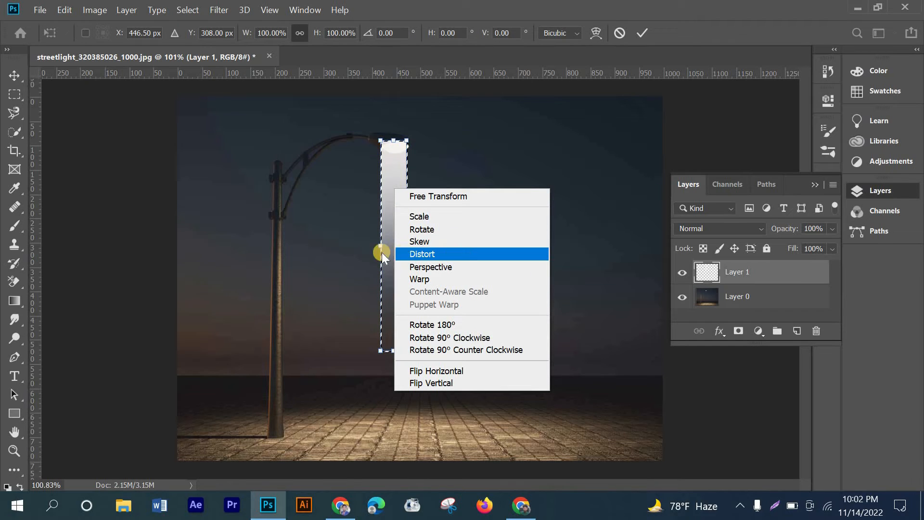
click(448, 255)
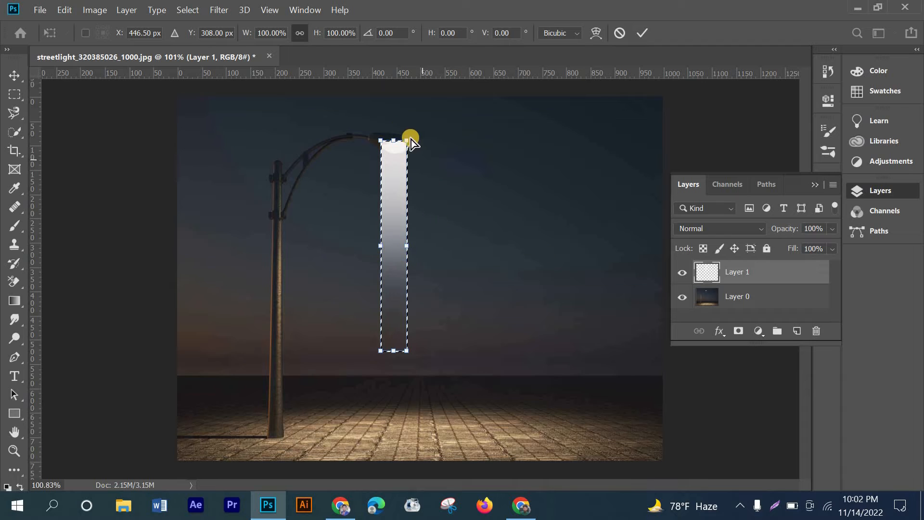
scroll(391, 109, up, 5)
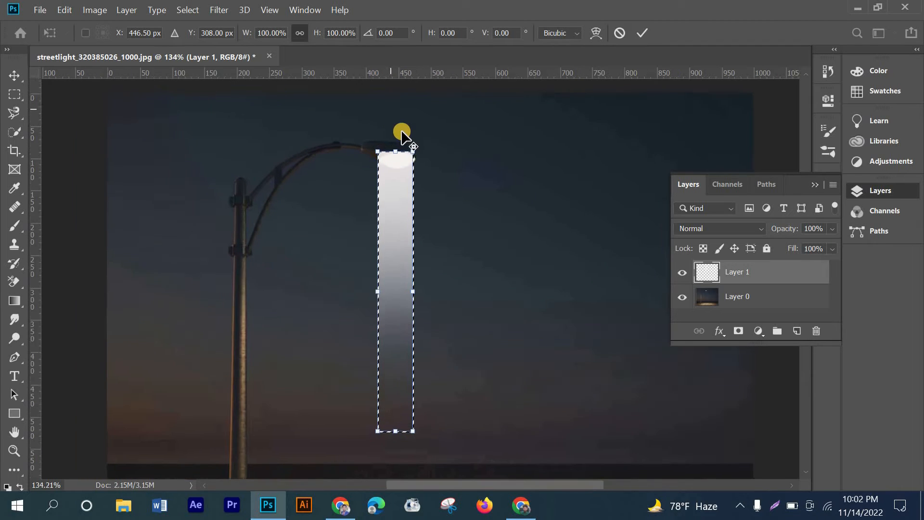
scroll(403, 146, up, 3)
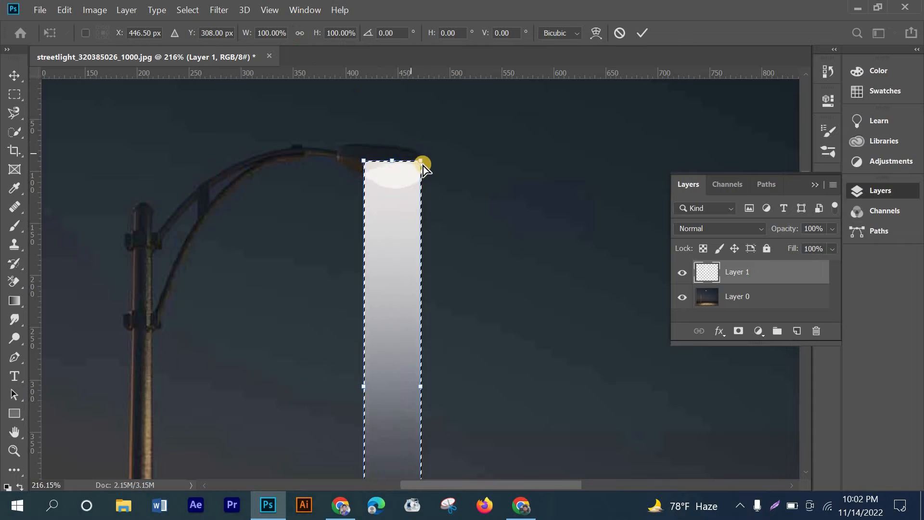
drag(422, 161, 385, 168)
scroll(393, 166, down, 3)
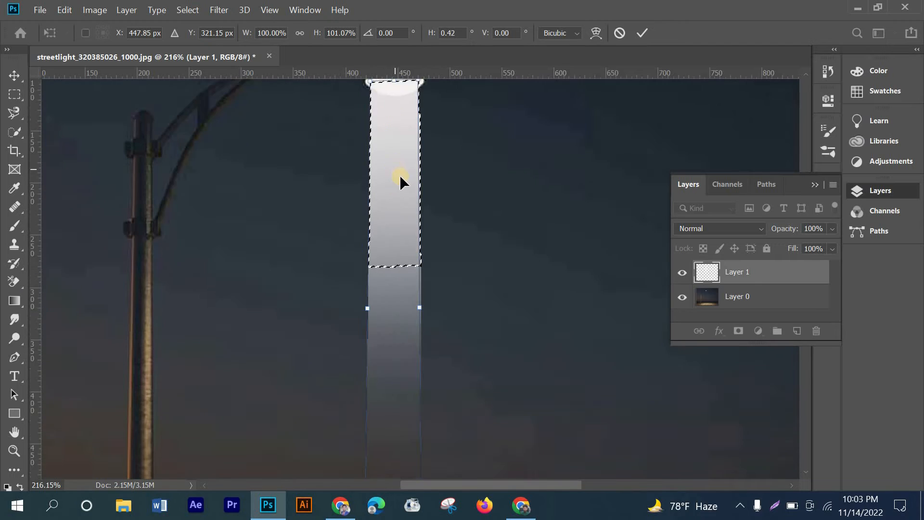
scroll(399, 175, down, 2)
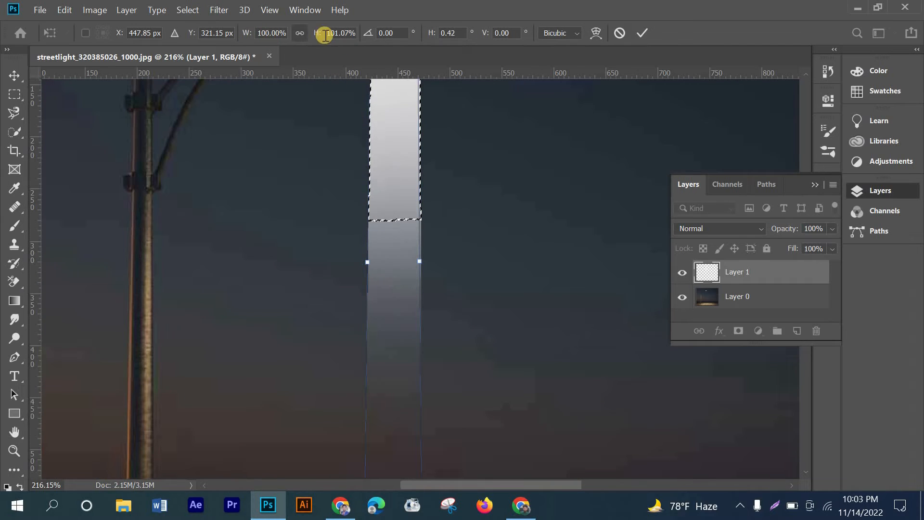
click(300, 33)
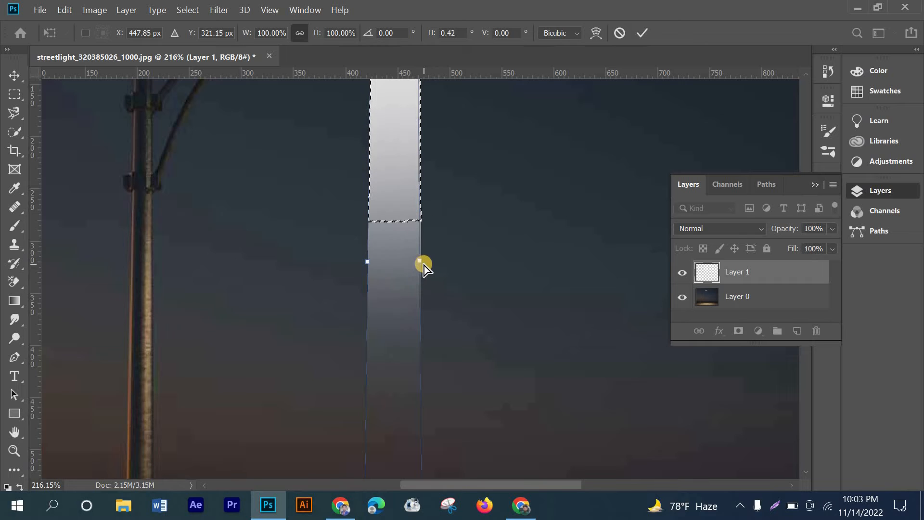
Distort the strip's two lower corners outward on both sides so the light beam flares into a roughly symmetric cone.
scroll(424, 265, down, 2)
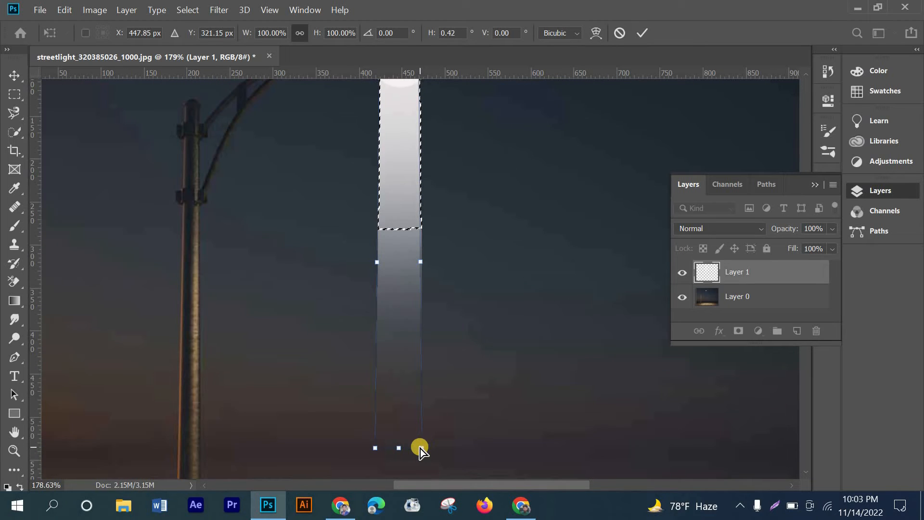
drag(423, 451, 462, 452)
scroll(431, 341, down, 2)
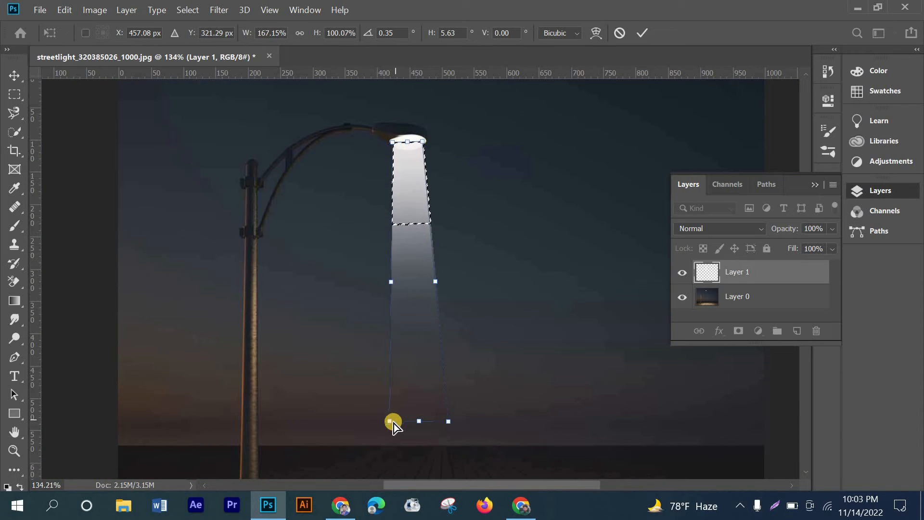
drag(389, 420, 345, 417)
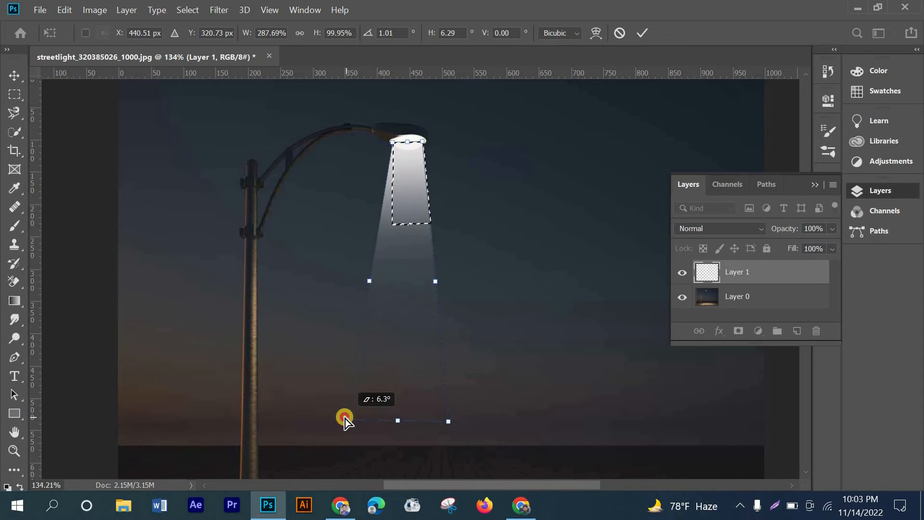
drag(449, 422, 472, 425)
scroll(412, 385, down, 3)
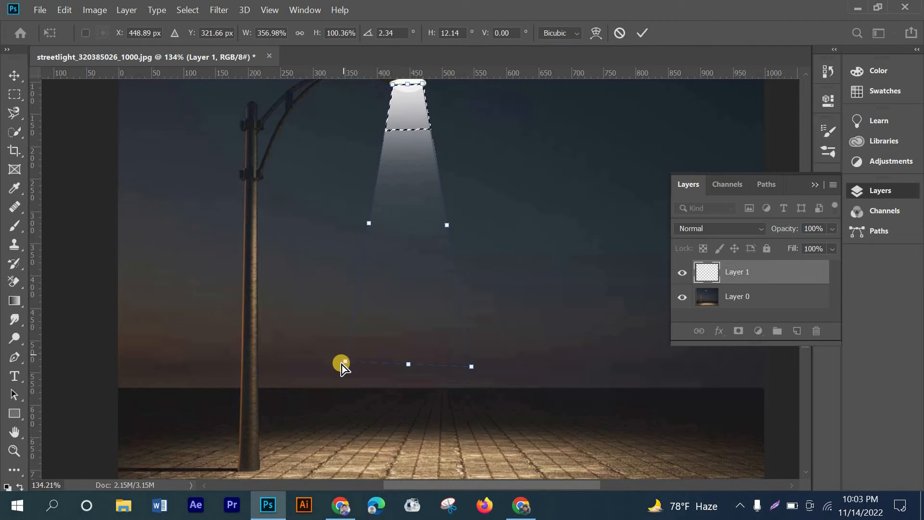
mouse_move(346, 365)
mouse_down()
mouse_move(345, 375)
mouse_move(345, 366)
mouse_up()
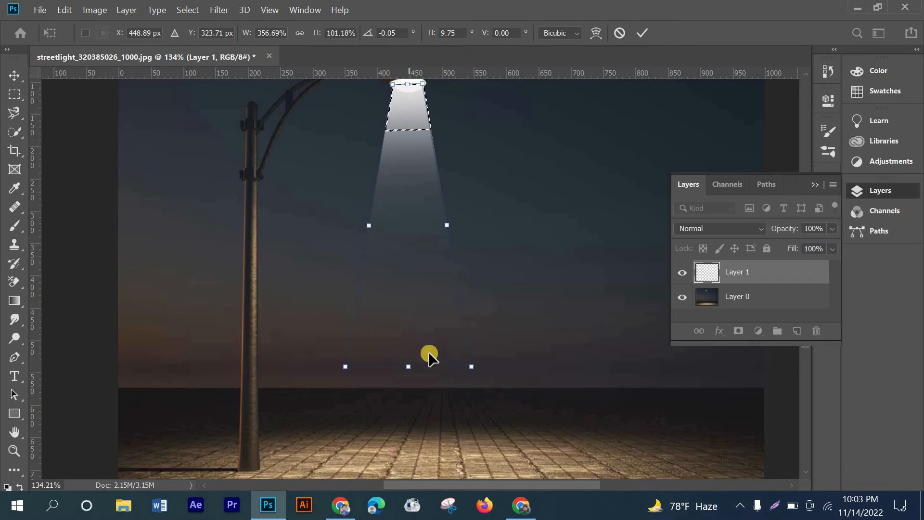
scroll(427, 305, down, 2)
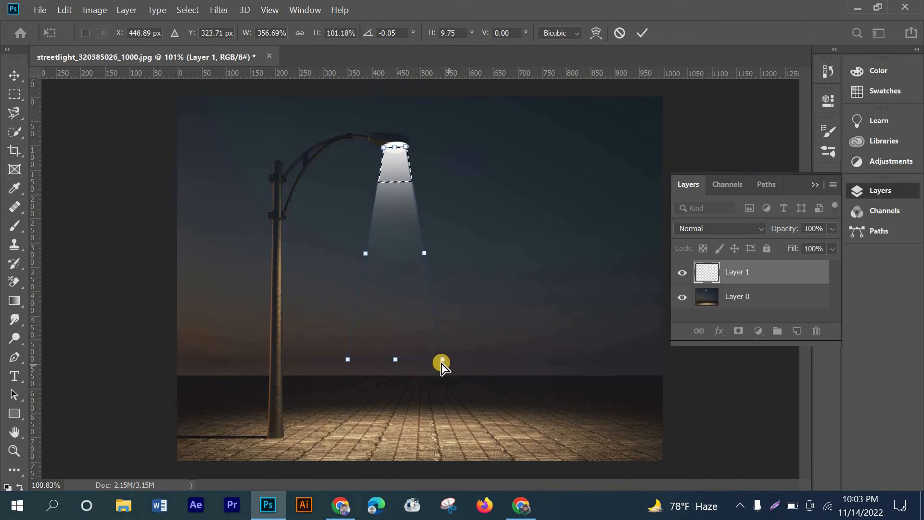
drag(443, 359, 456, 363)
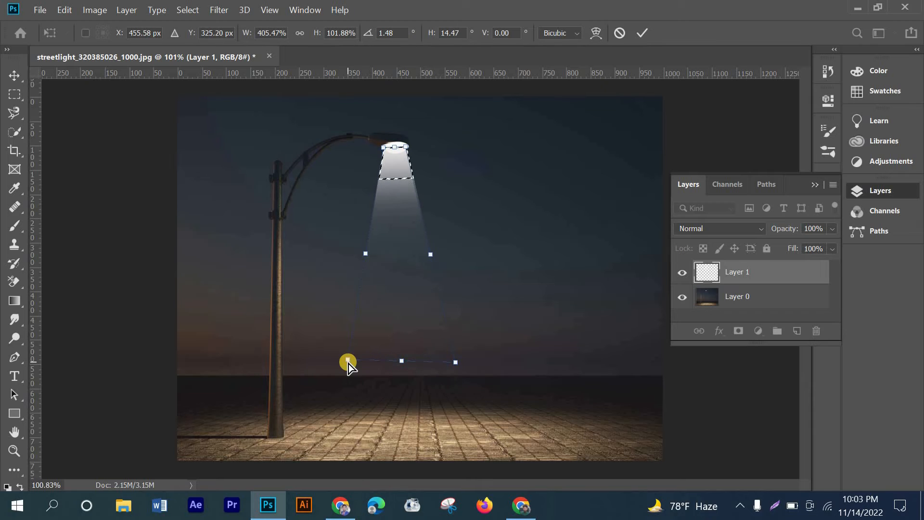
drag(337, 365, 336, 365)
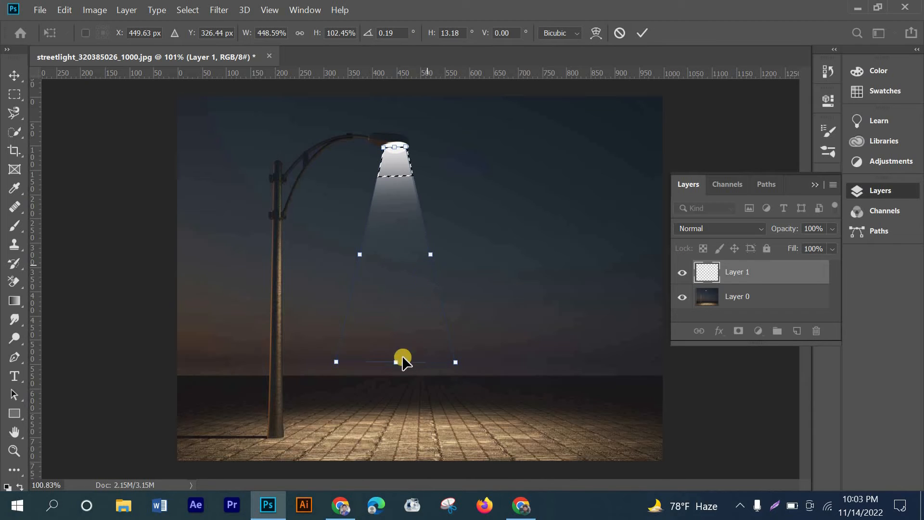
Extend the cone's lower corners down to the brick pavement, apply the distortion and deselect the selection.
drag(395, 364, 470, 436)
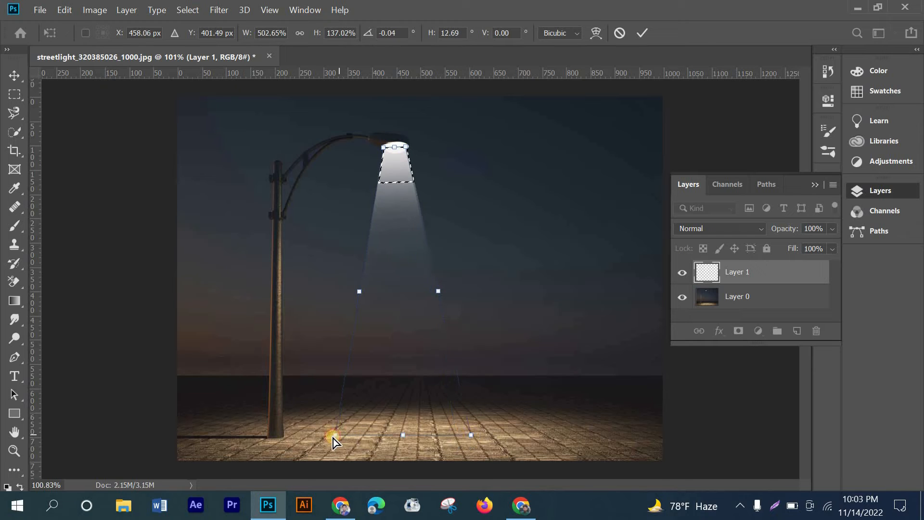
drag(333, 438, 325, 437)
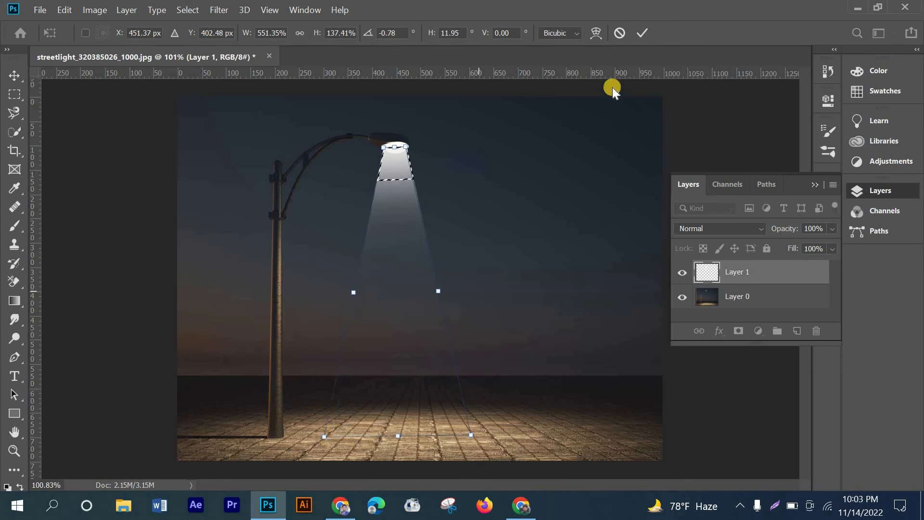
click(640, 33)
key(ctrl)
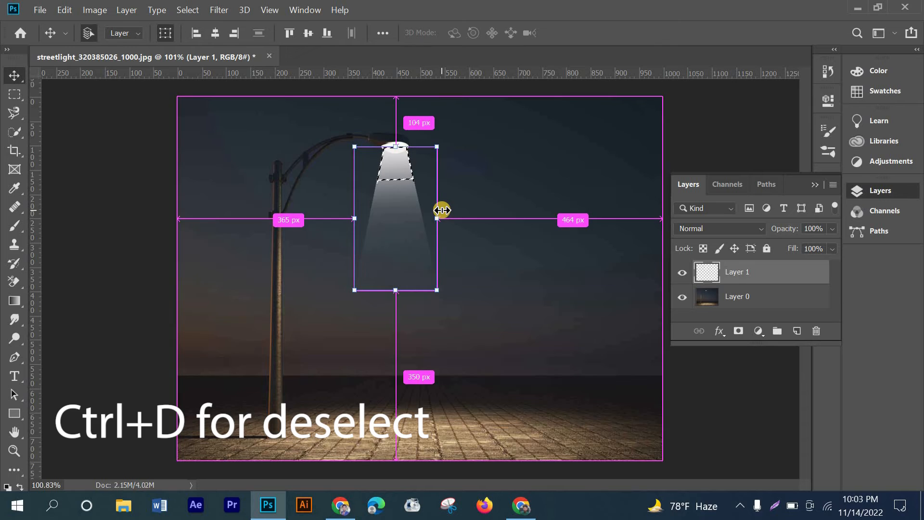
key(ctrl+d)
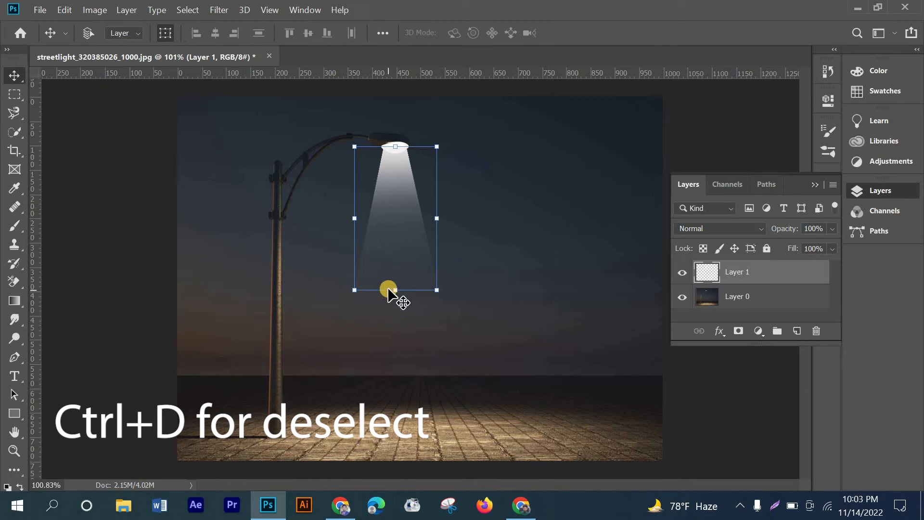
Stretch the light beam downward to 172.97% height with its blend mode set to Overlay, and apply the transform.
drag(393, 290, 385, 395)
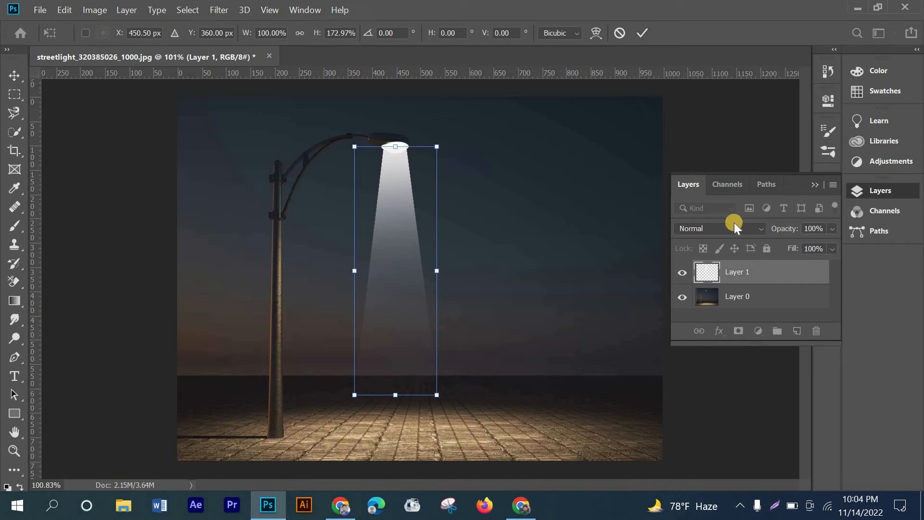
click(695, 226)
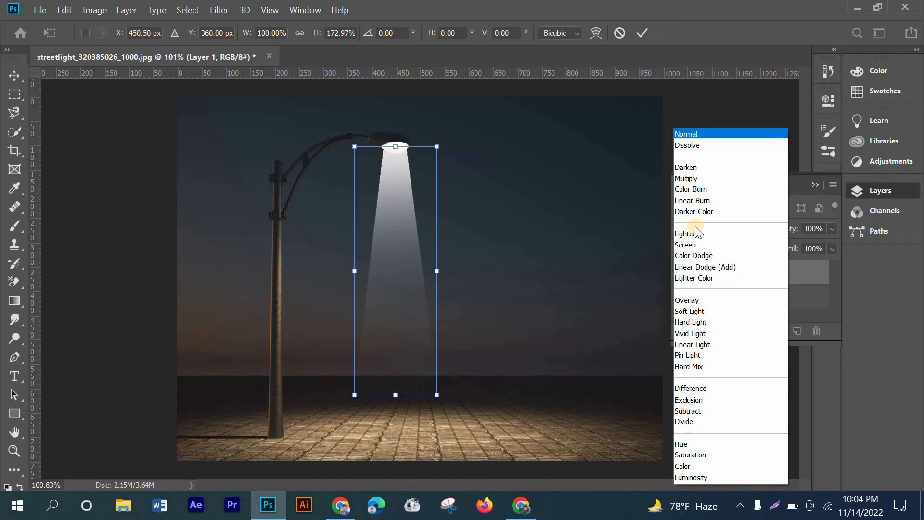
click(698, 300)
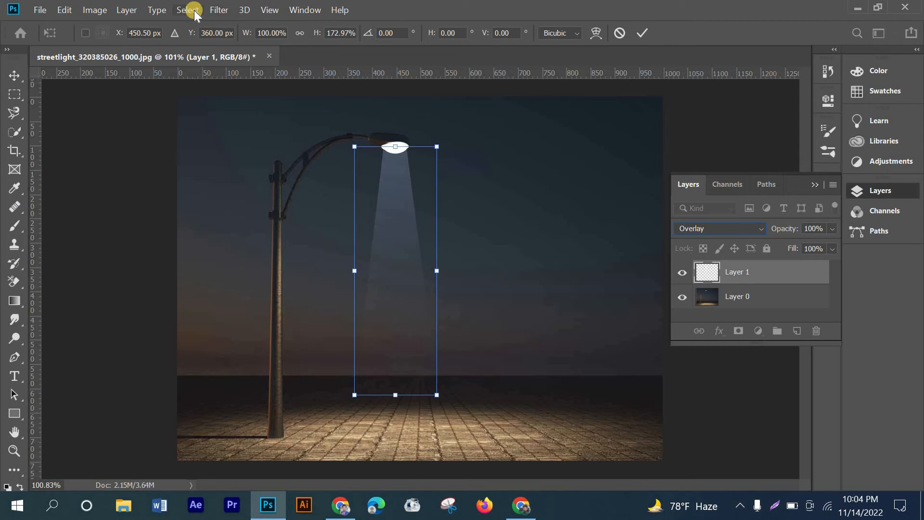
click(212, 11)
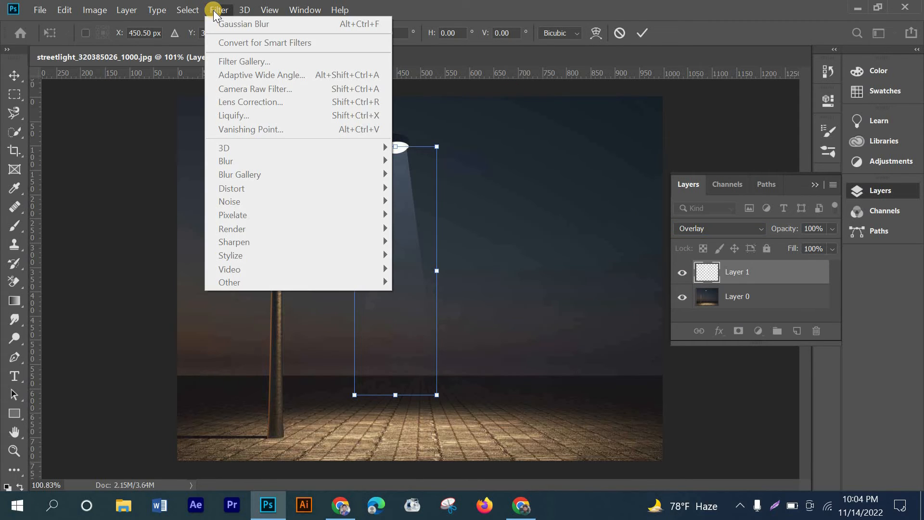
click(641, 34)
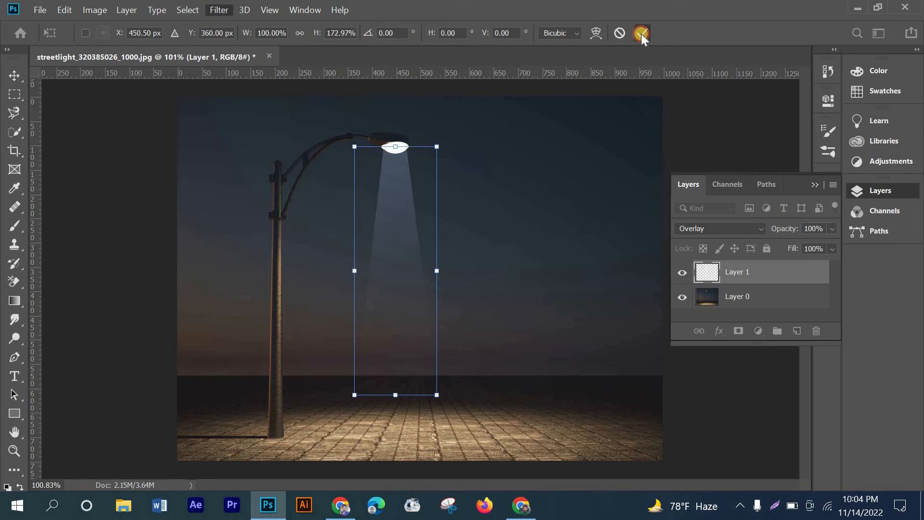
click(641, 34)
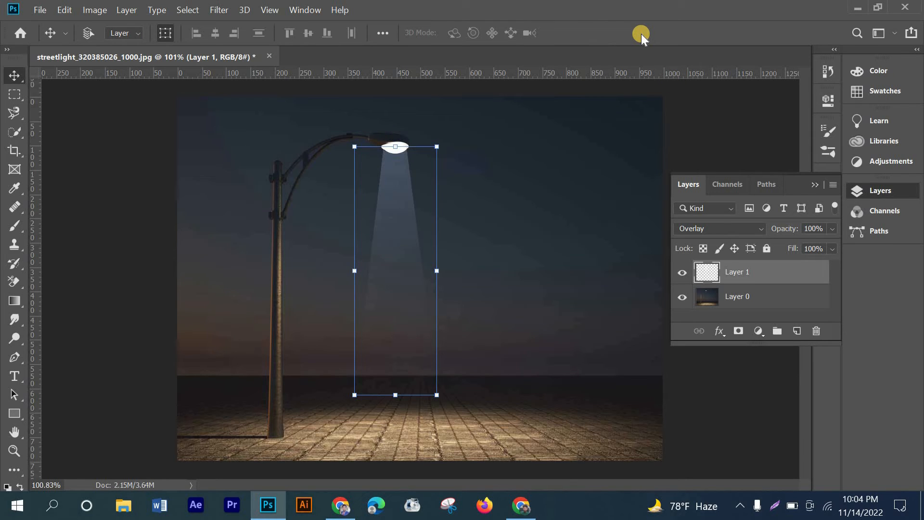
Soften the light beam on Layer 1 with a Gaussian Blur of 5 pixels radius.
click(217, 11)
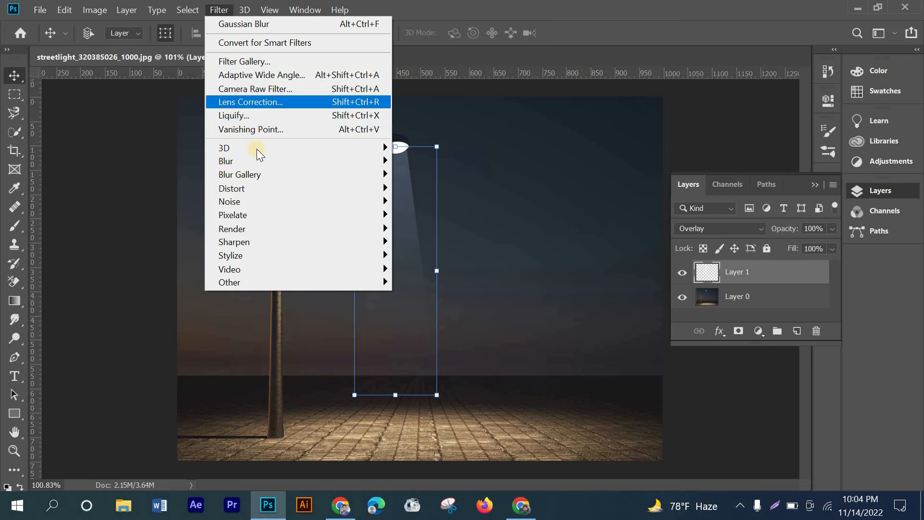
mouse_move(300, 161)
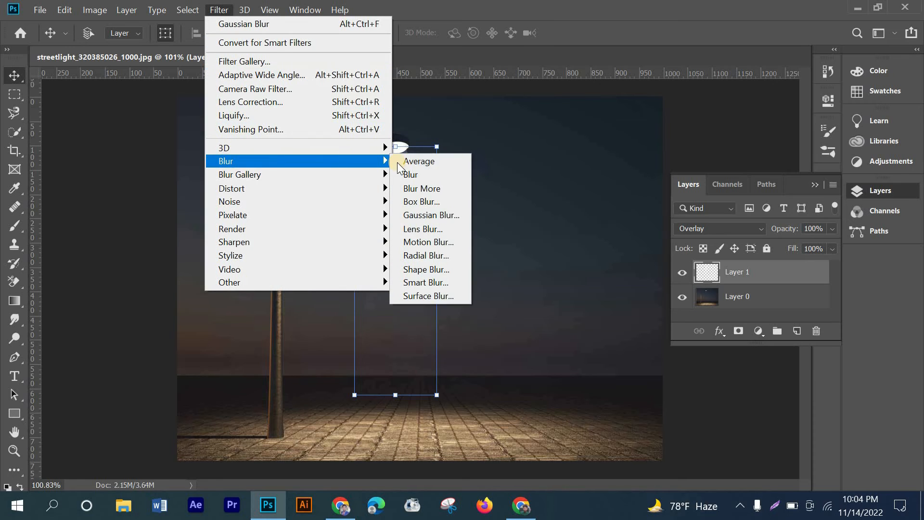
click(417, 217)
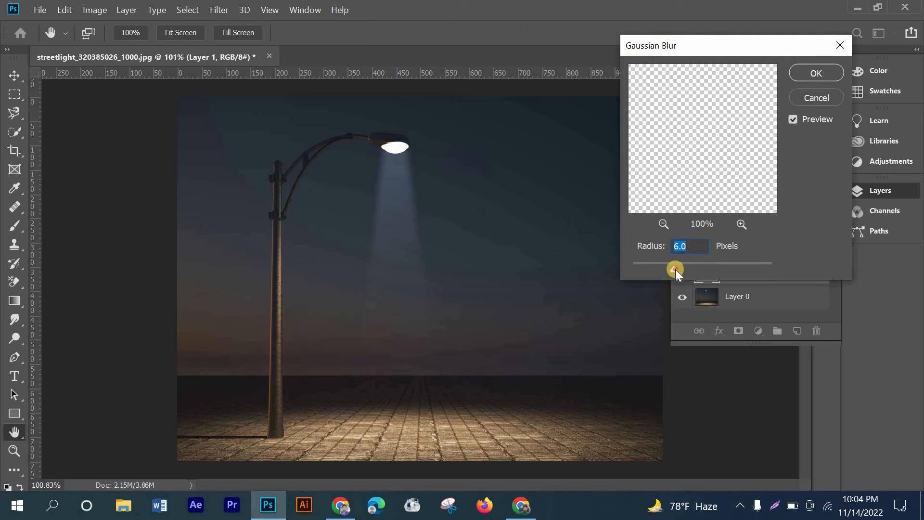
drag(674, 269, 686, 268)
click(683, 249)
text(5)
click(815, 74)
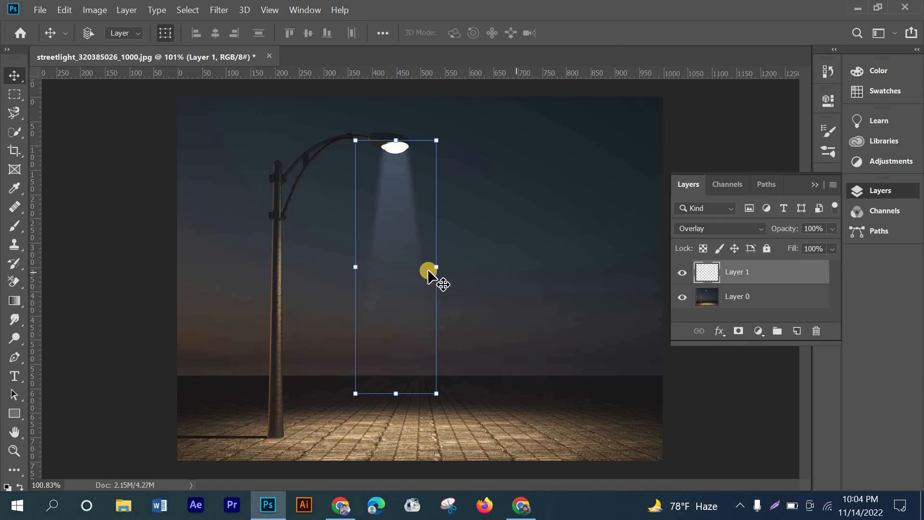
Distort the blurred beam's two lower corners outward to about 147% width, keeping its upper corners in place, and apply the transform.
right_click(403, 270)
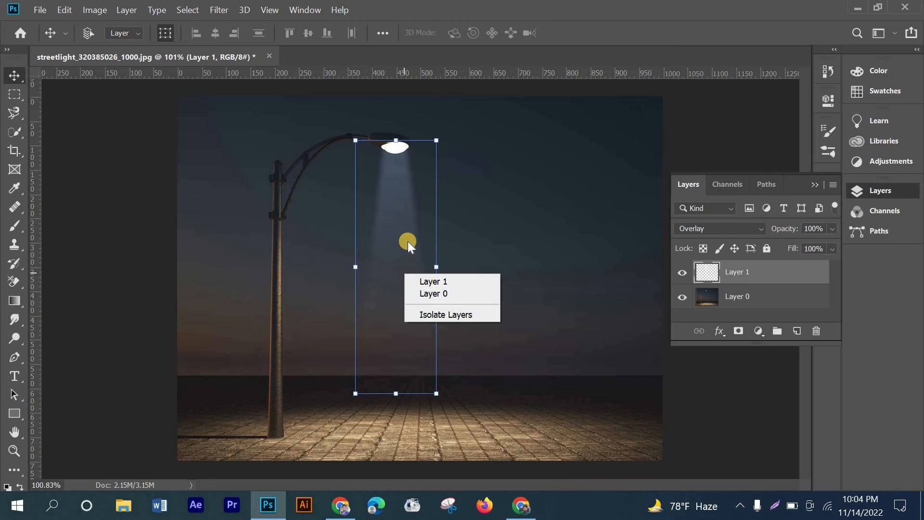
click(372, 213)
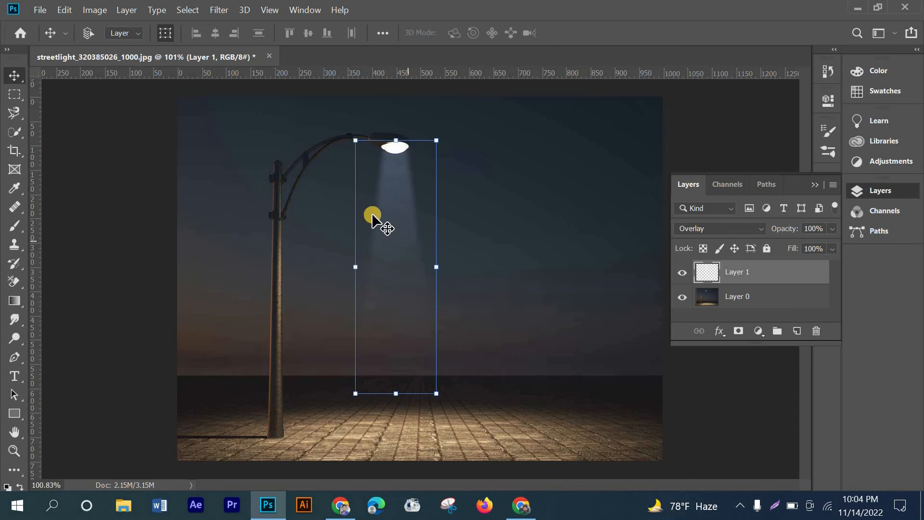
click(64, 10)
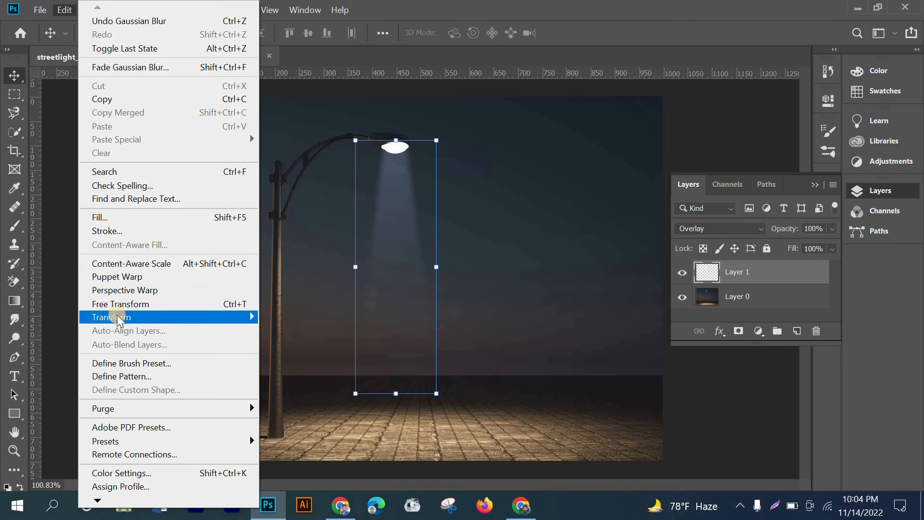
click(134, 305)
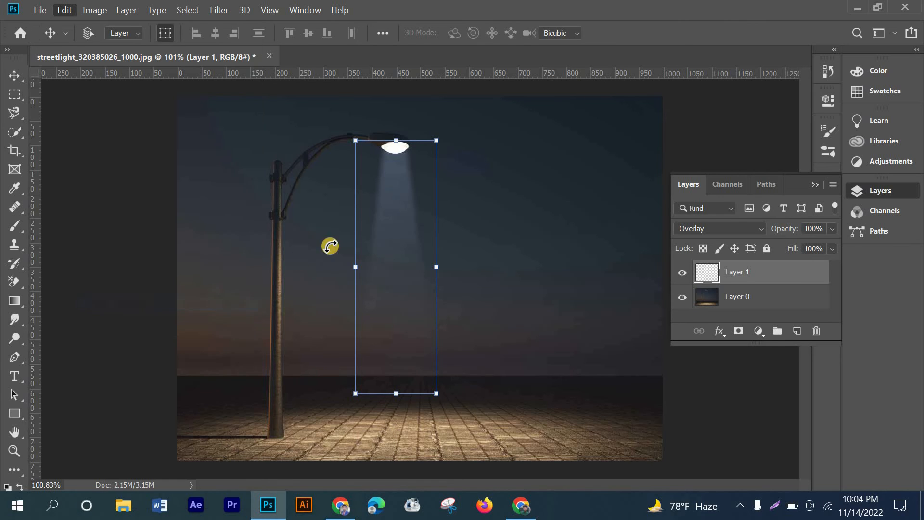
right_click(399, 210)
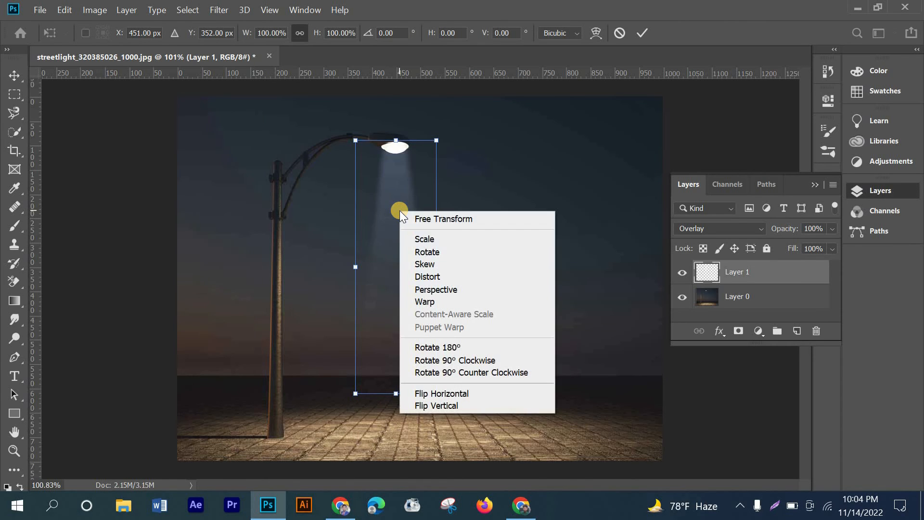
click(414, 276)
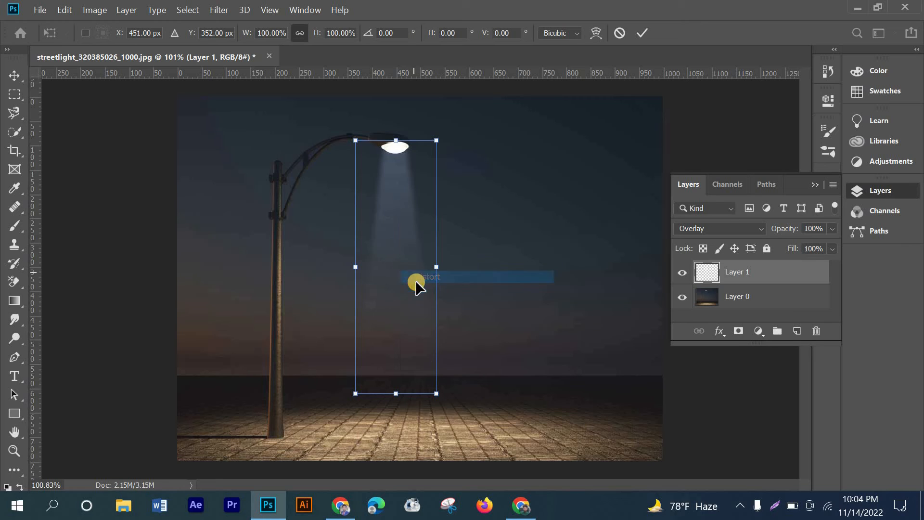
drag(436, 394, 457, 394)
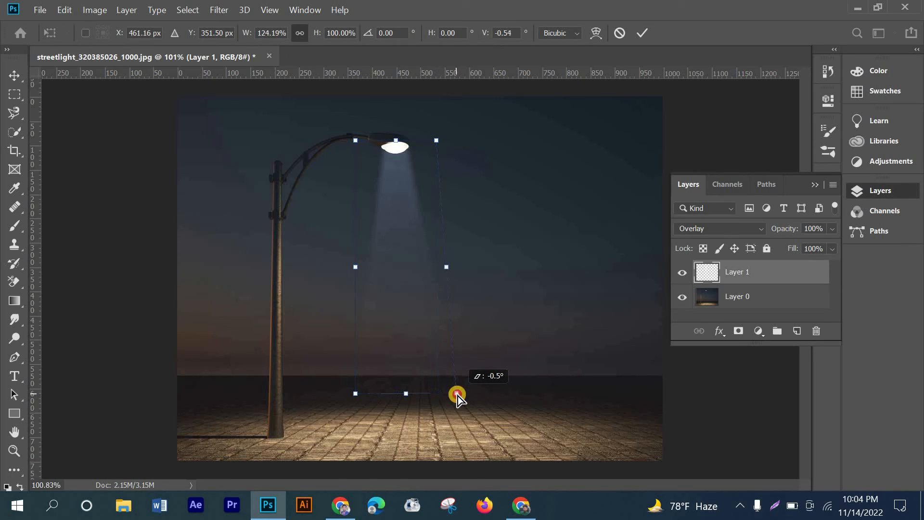
drag(356, 394, 339, 394)
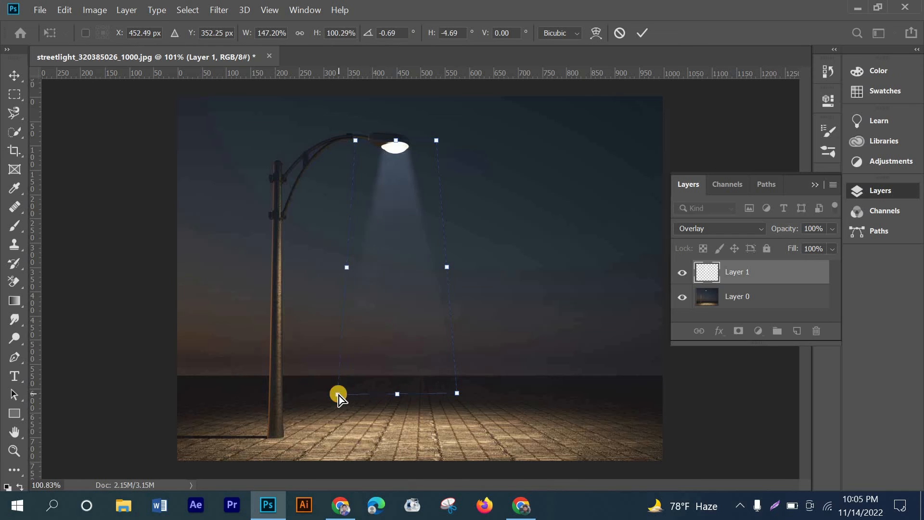
click(640, 33)
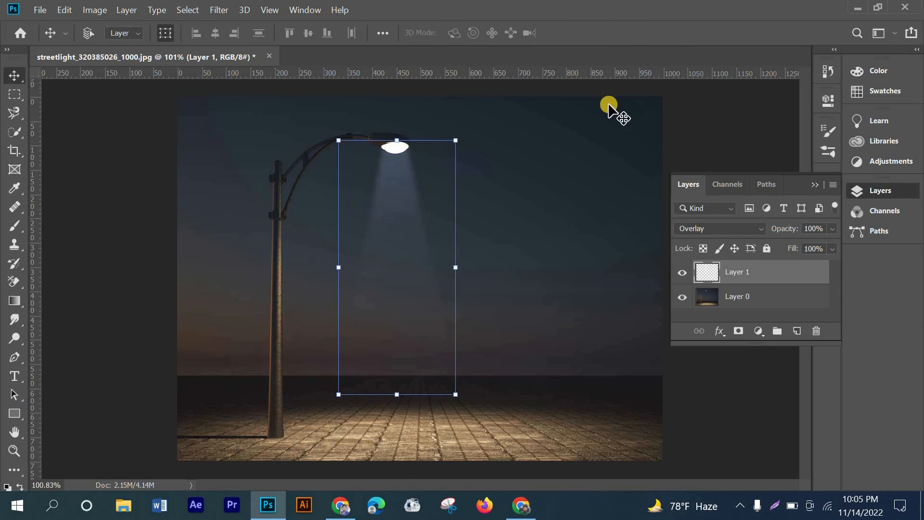
Hide the transform controls by switching to the Rectangular Marquee tool, and toggle Layer 1's visibility to compare the scene with and without the beam.
click(13, 95)
key(ctrl+minus)
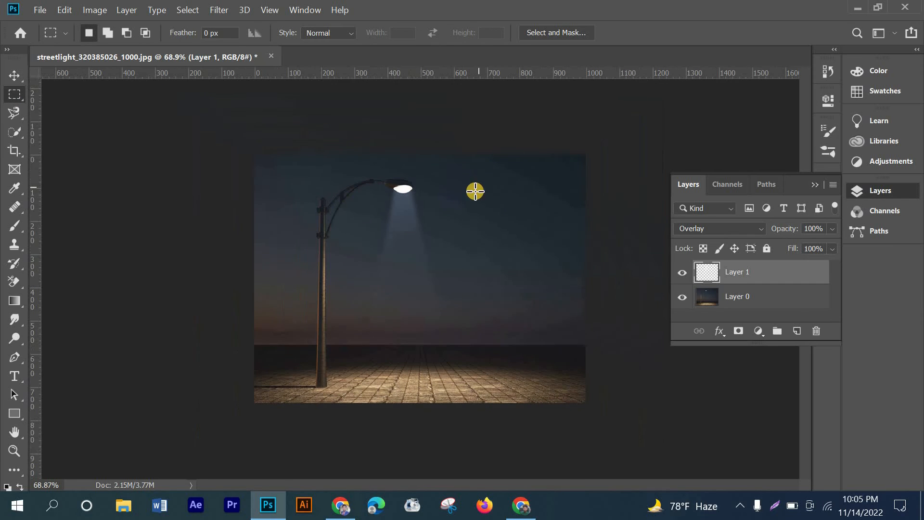
key(ctrl+plus)
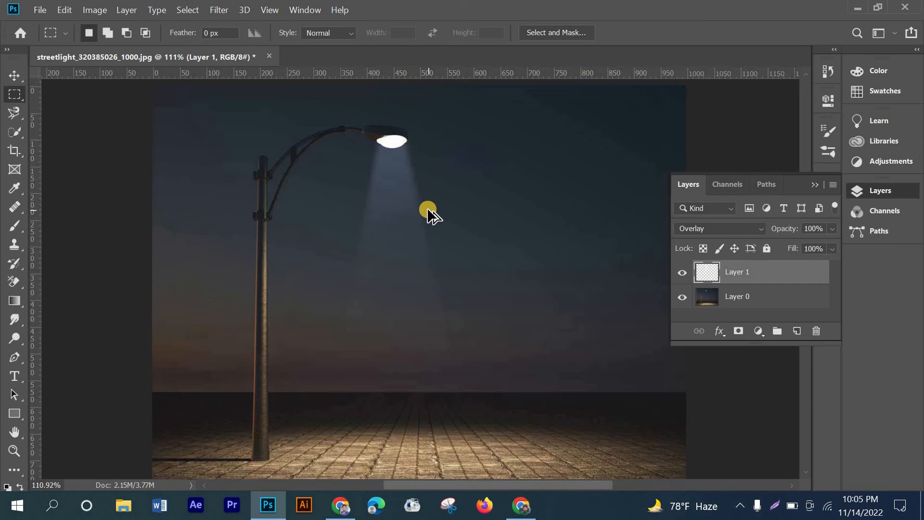
scroll(430, 200, down, 1)
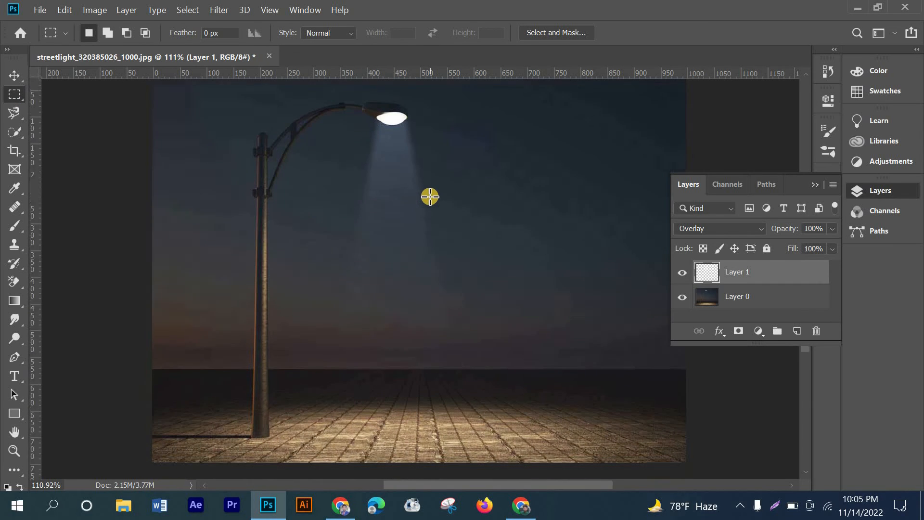
click(682, 272)
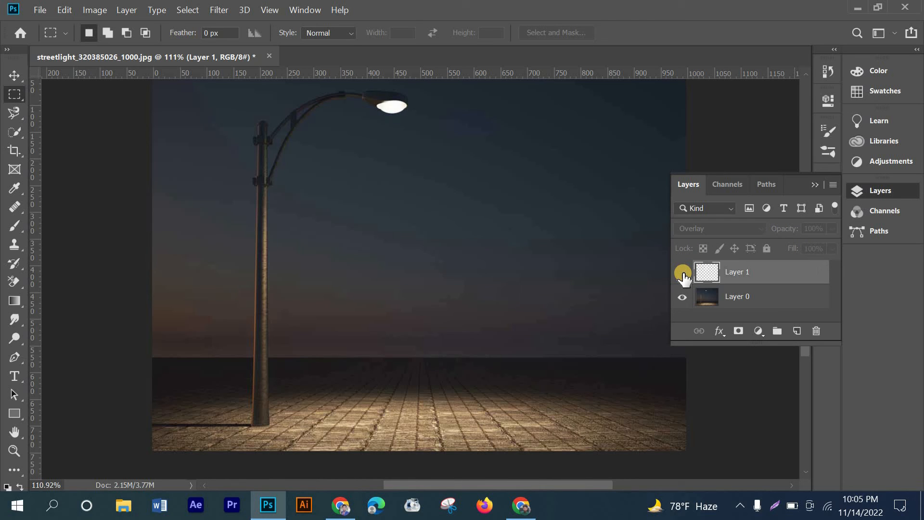
click(682, 273)
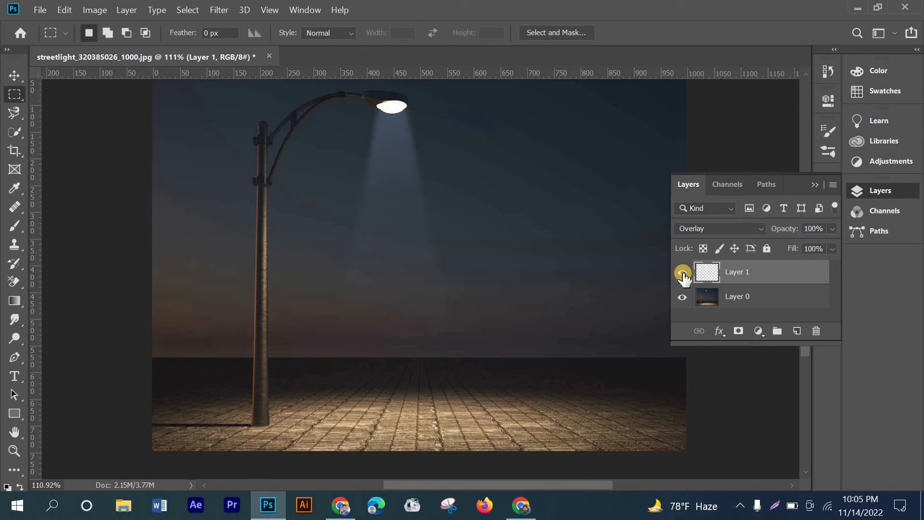
click(683, 272)
click(682, 273)
Examine the finished light beam up close and within the whole street scene.
scroll(479, 255, down, 2)
scroll(476, 252, down, 1)
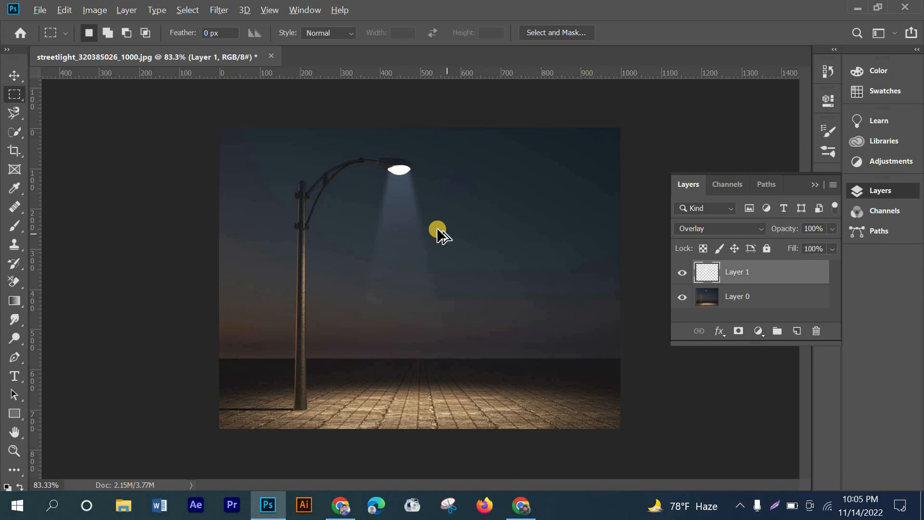
scroll(366, 219, up, 2)
scroll(337, 186, up, 2)
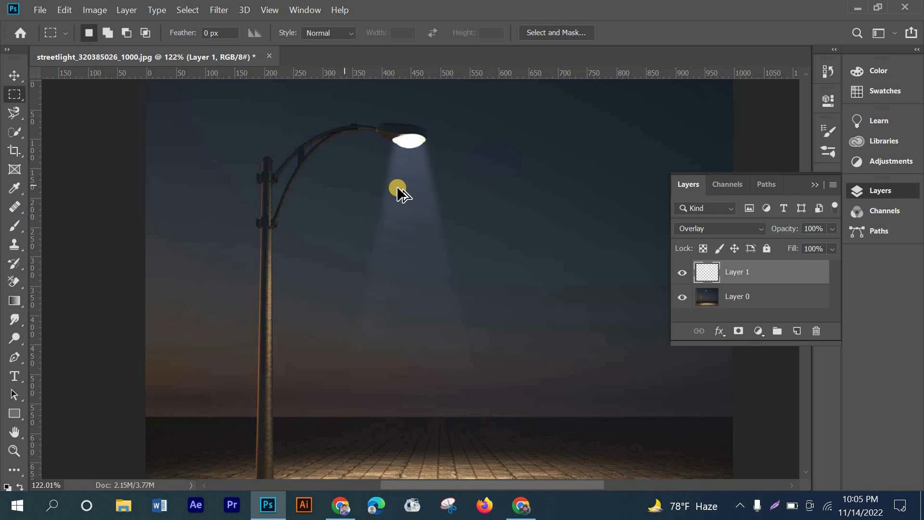
scroll(402, 193, down, 2)
scroll(402, 192, up, 1)
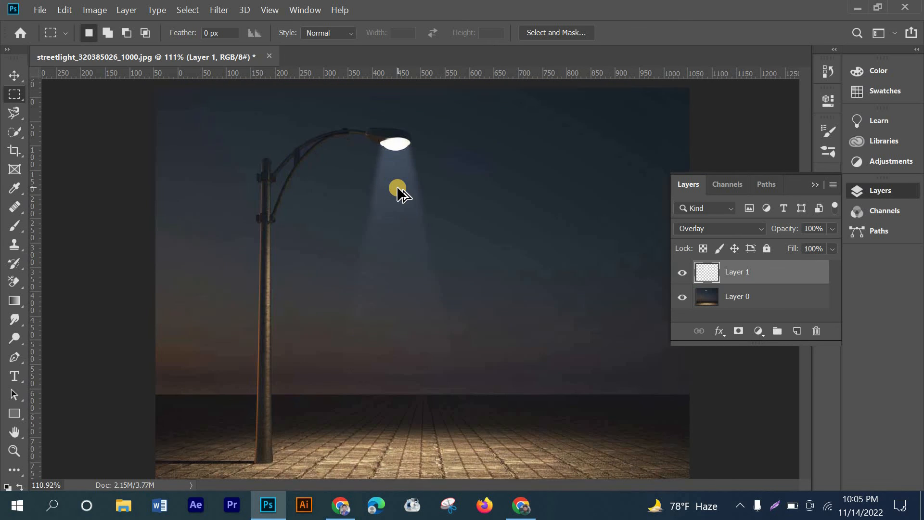
scroll(402, 193, up, 2)
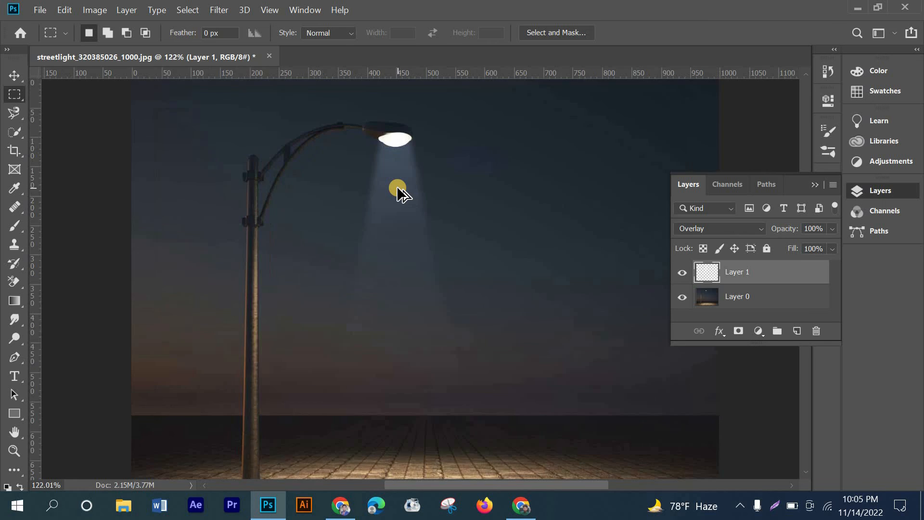
scroll(402, 192, down, 3)
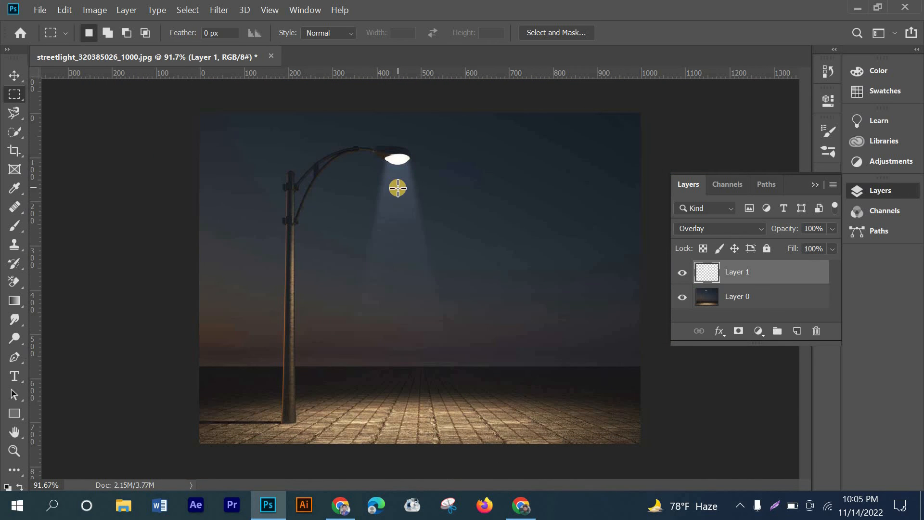